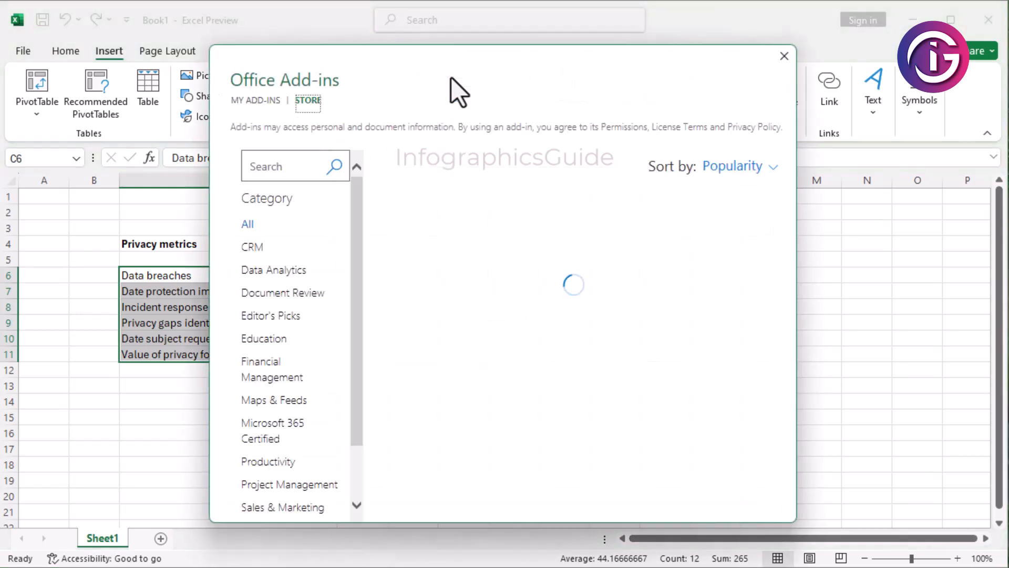
Step: Remove the People Graph add-in from the personal add-ins and close the Office Add-ins window
{"action": "left_click", "coordinate": [260, 103]}
{"action": "left_click", "coordinate": [291, 154]}
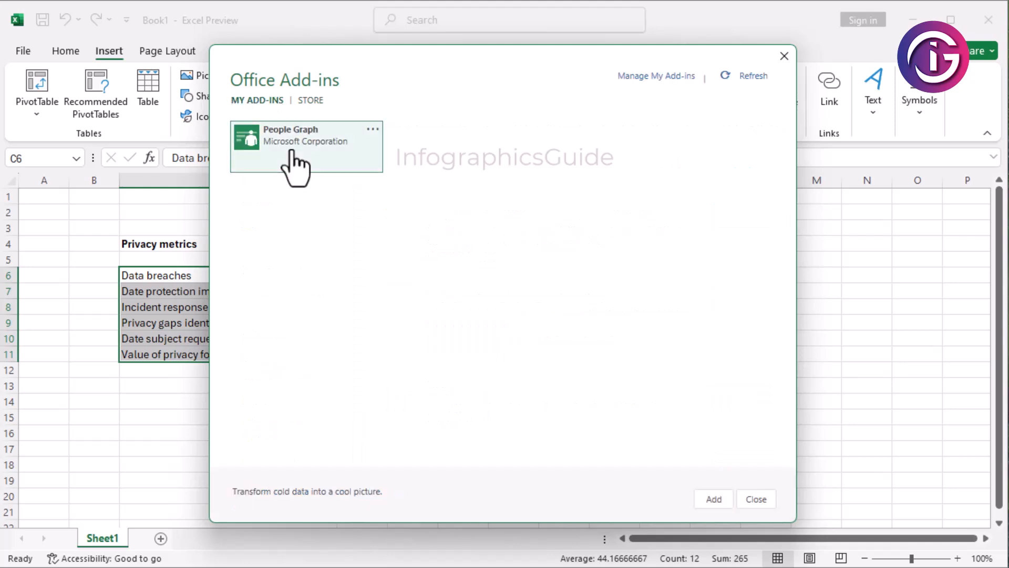
{"action": "left_click", "coordinate": [374, 129]}
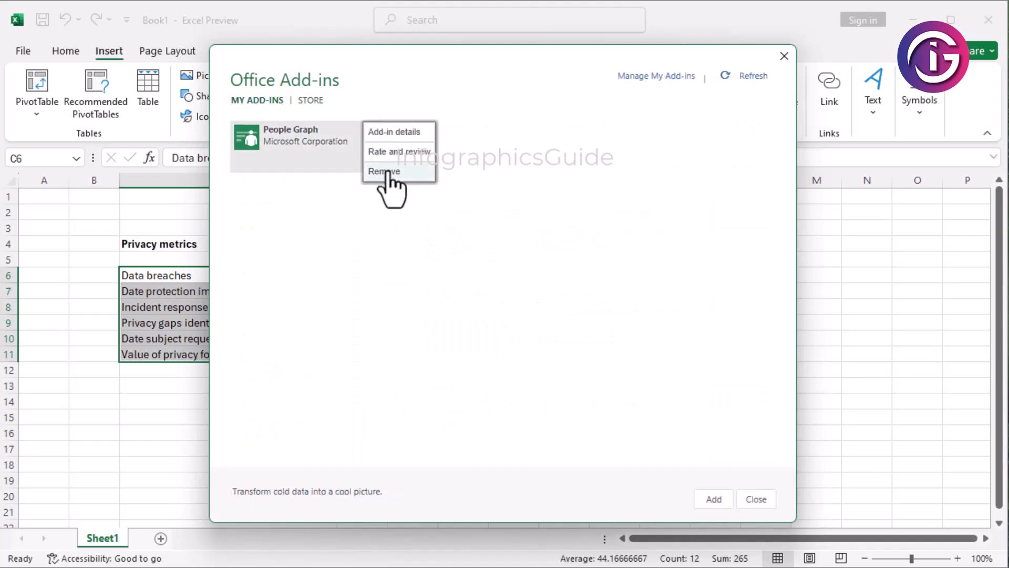
{"action": "left_click", "coordinate": [387, 174]}
{"action": "left_click", "coordinate": [487, 310]}
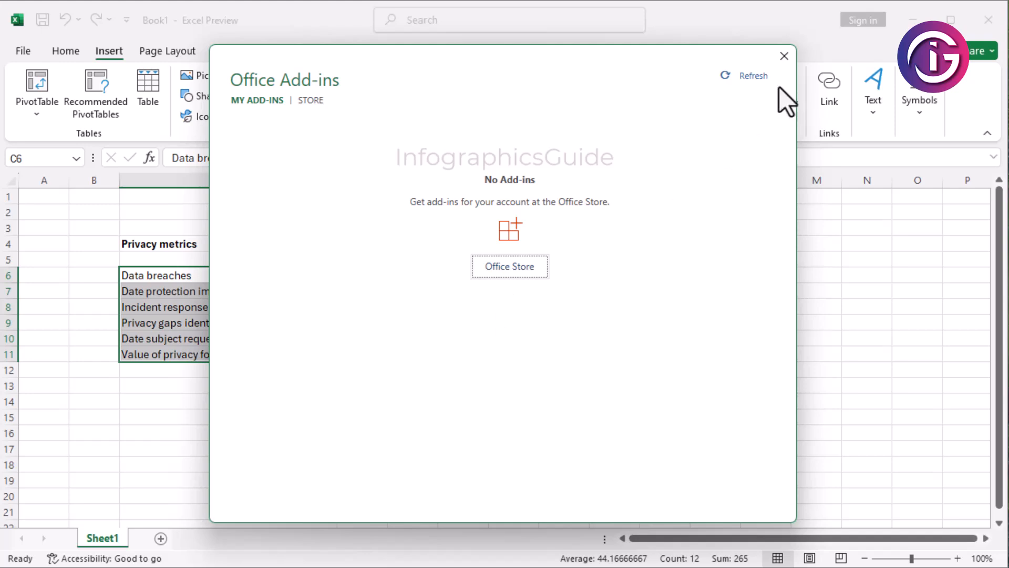
{"action": "left_click", "coordinate": [785, 60]}
{"action": "left_click", "coordinate": [686, 385]}
{"action": "left_click", "coordinate": [531, 309]}
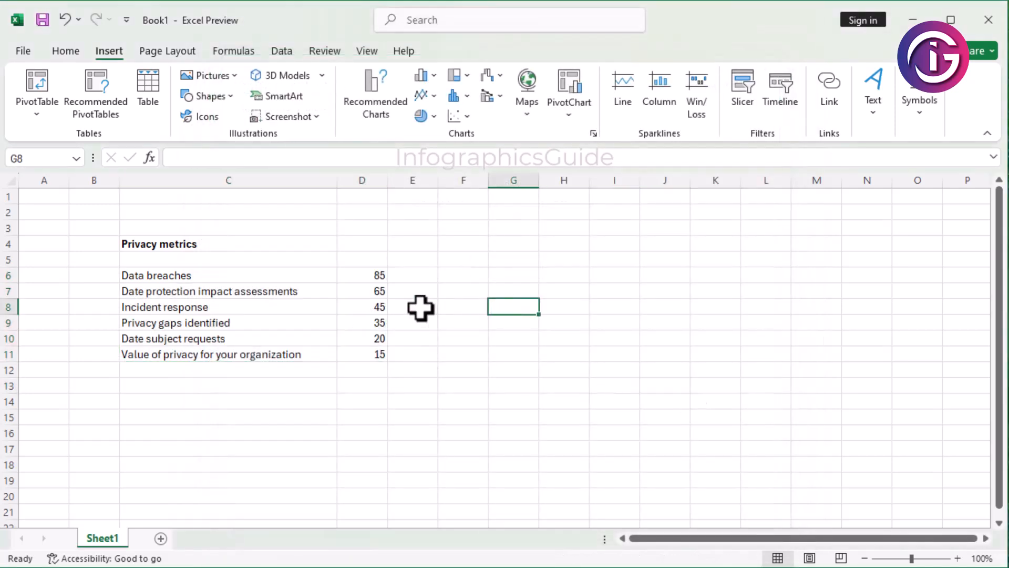
Step: Search the commands for "brow" and open Browse Add-ins to reach the add-in store
{"action": "left_click", "coordinate": [398, 278]}
{"action": "left_click", "coordinate": [443, 26]}
{"action": "type", "text": "b"}
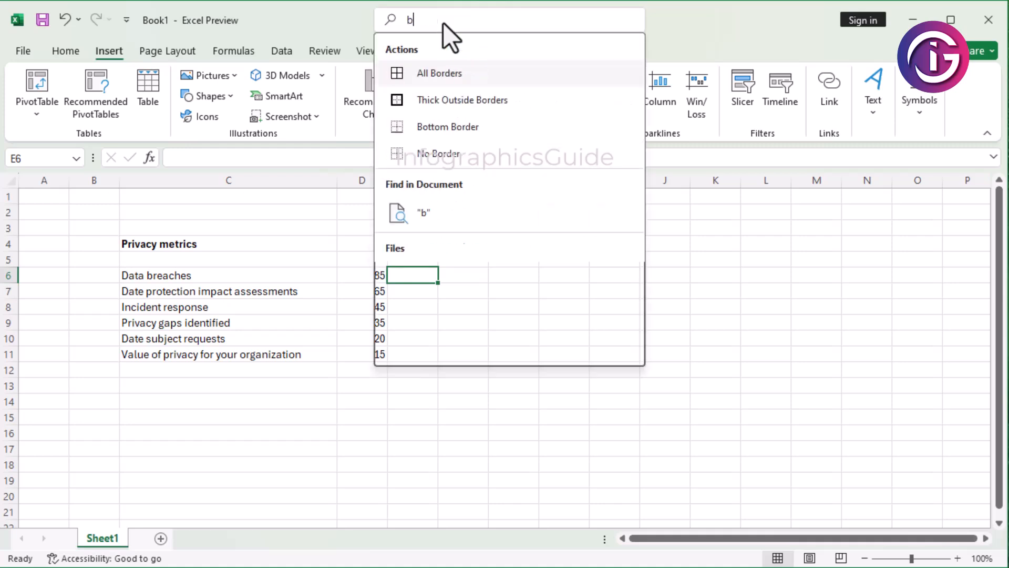
{"action": "type", "text": "ro"}
{"action": "key", "text": "BackSpace"}
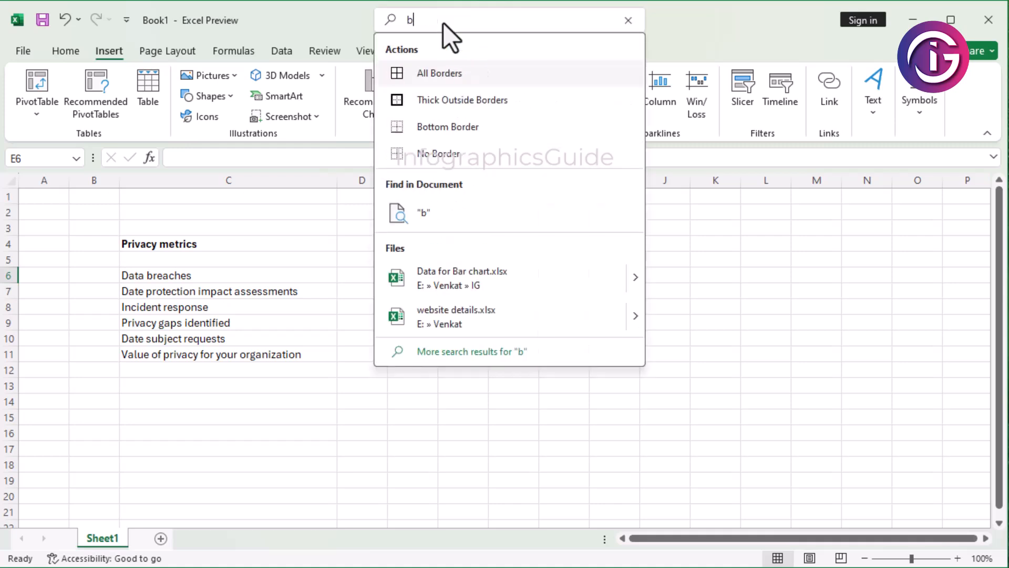
{"action": "type", "text": "row"}
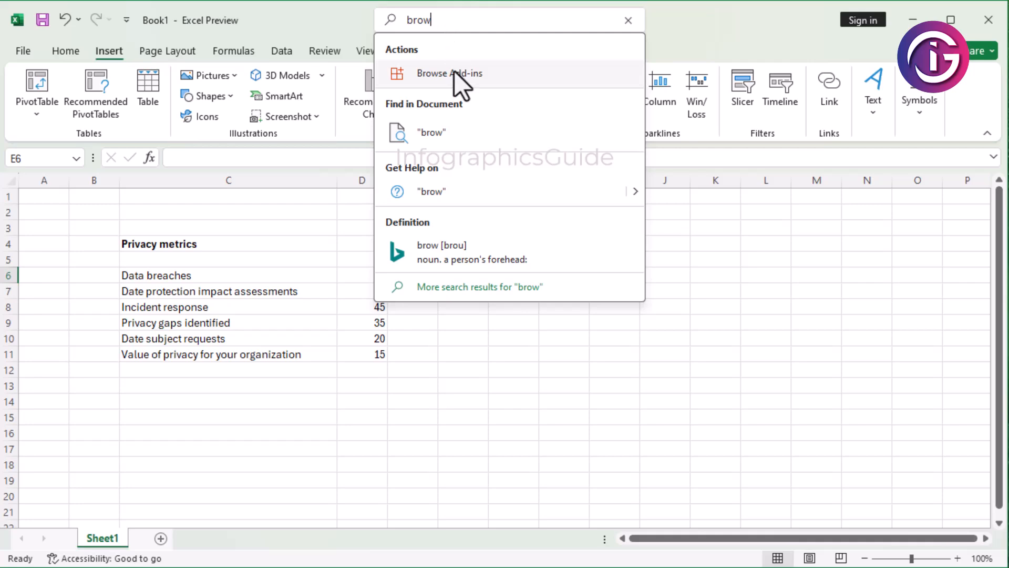
{"action": "left_click", "coordinate": [455, 73]}
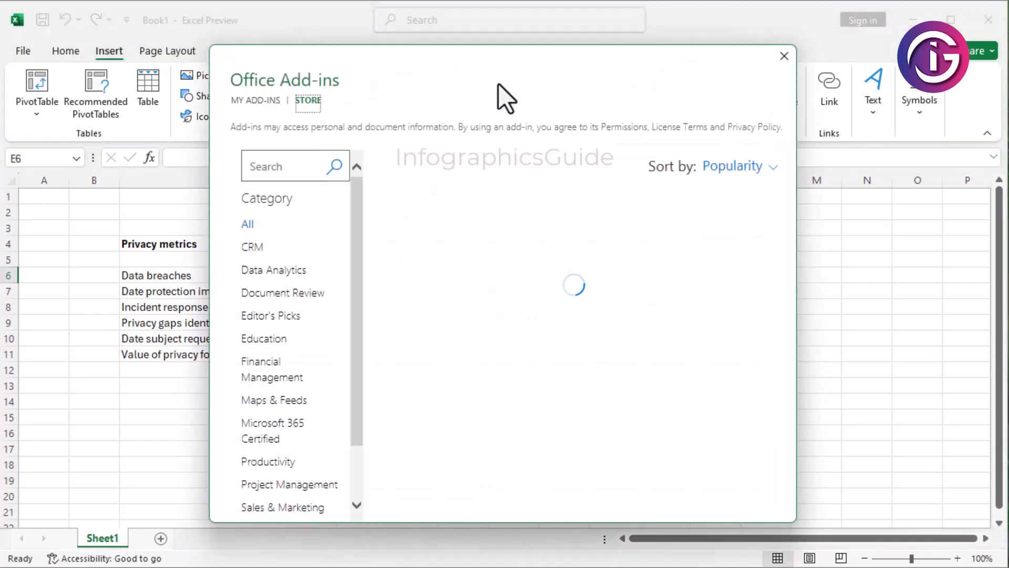
Step: Find People Graph in the add-in store and add it, accepting the license terms
{"action": "scroll", "coordinate": [667, 400], "scroll_direction": "down", "scroll_amount": 10}
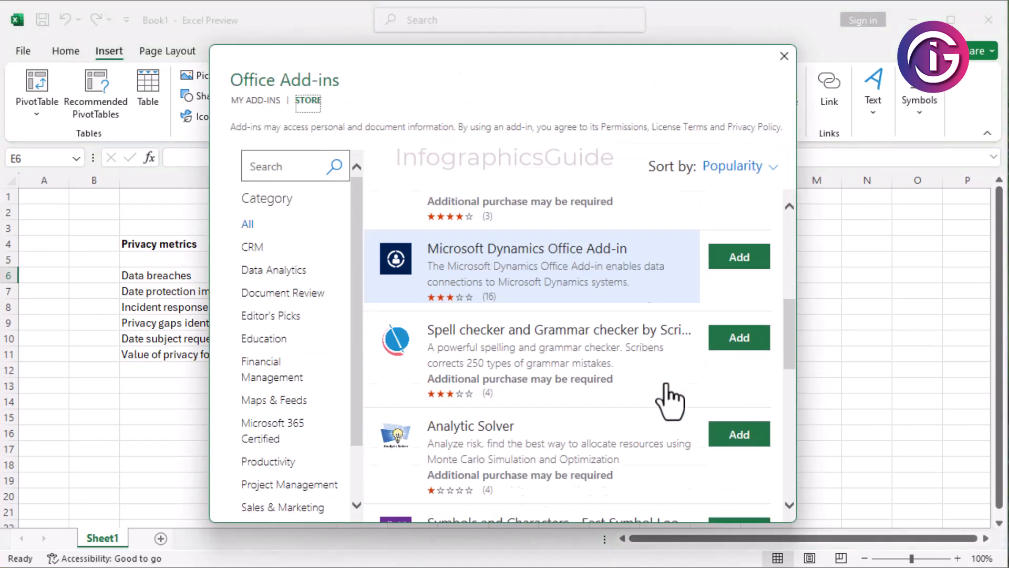
{"action": "scroll", "coordinate": [630, 355], "scroll_direction": "down", "scroll_amount": 3}
{"action": "scroll", "coordinate": [630, 356], "scroll_direction": "up", "scroll_amount": 2}
{"action": "scroll", "coordinate": [635, 370], "scroll_direction": "down", "scroll_amount": 12}
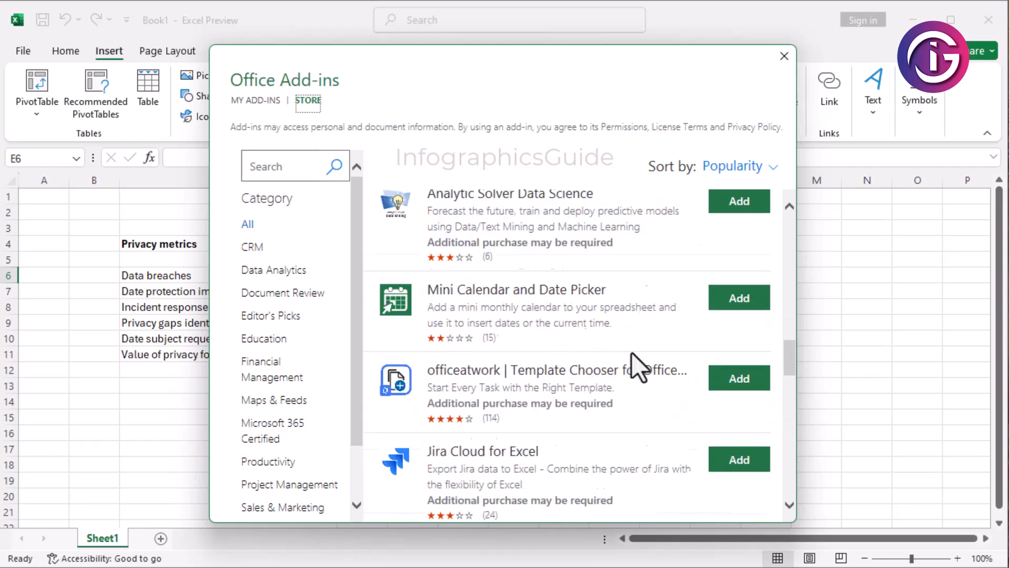
{"action": "scroll", "coordinate": [634, 370], "scroll_direction": "down", "scroll_amount": 5}
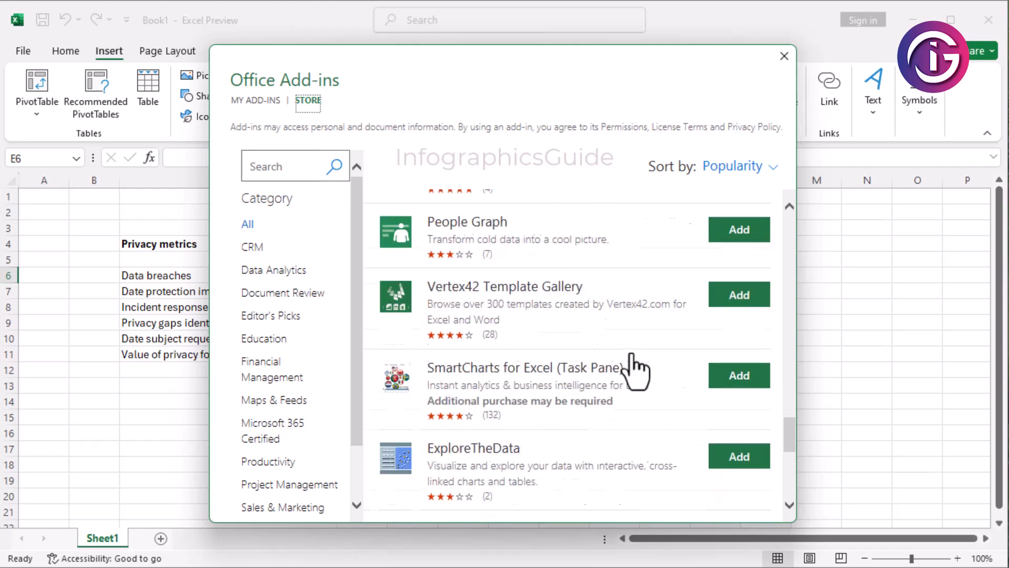
{"action": "scroll", "coordinate": [634, 370], "scroll_direction": "up", "scroll_amount": 3}
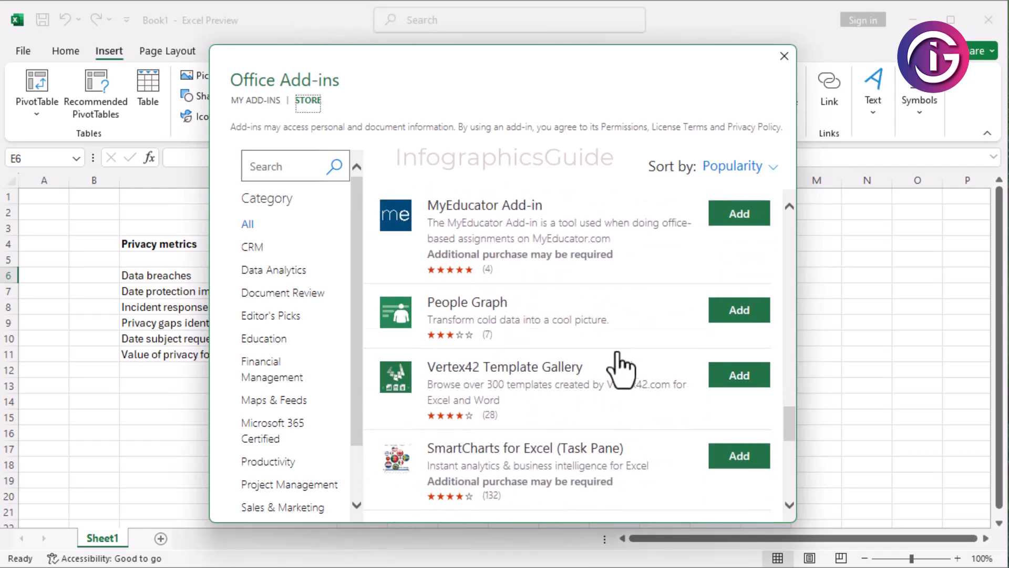
{"action": "left_click", "coordinate": [728, 310]}
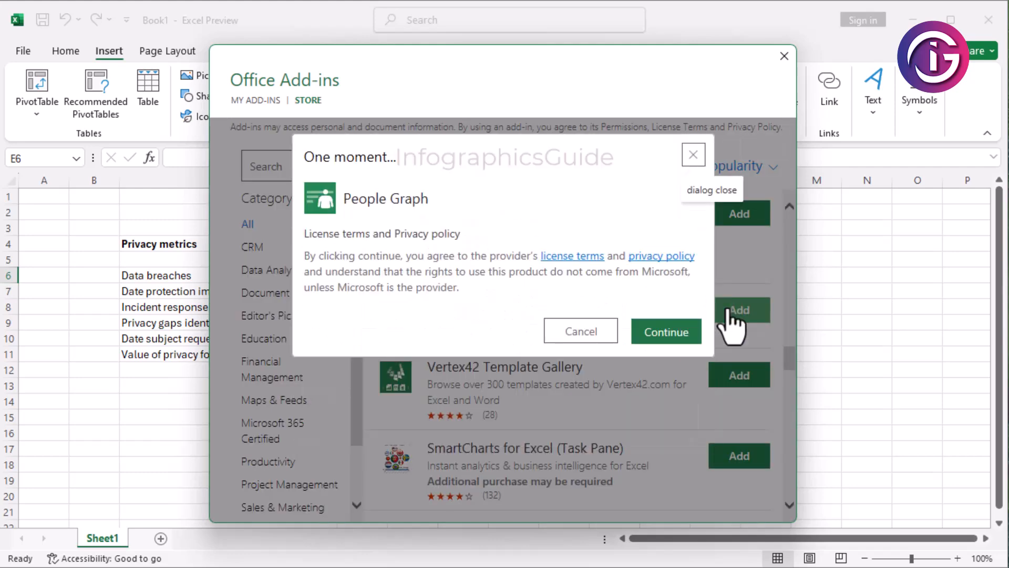
{"action": "left_click", "coordinate": [668, 334]}
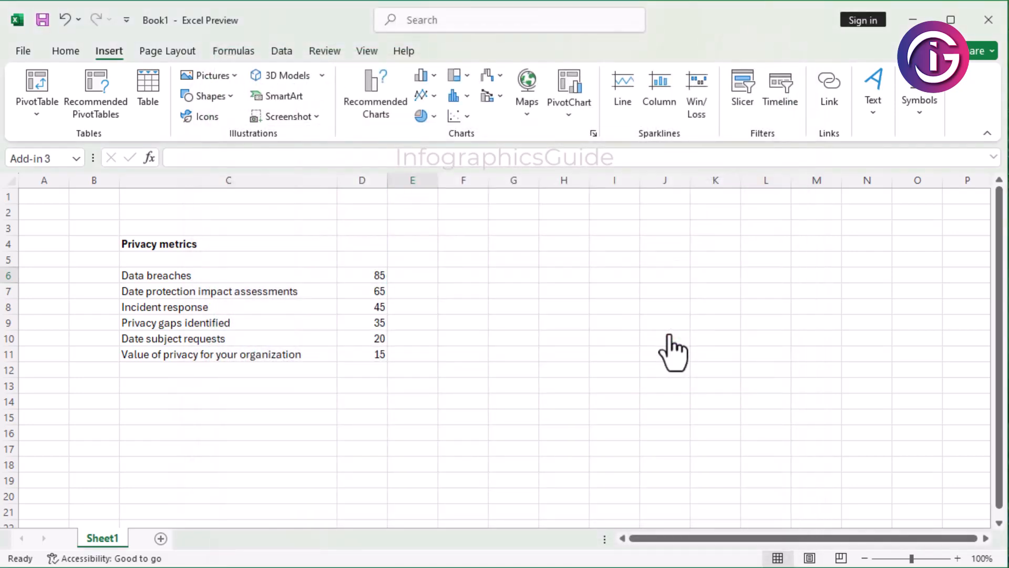
Step: Place the inserted people graph beside the data table, over columns E to N
{"action": "left_click_drag", "start_coordinate": [632, 202], "coordinate": [777, 196]}
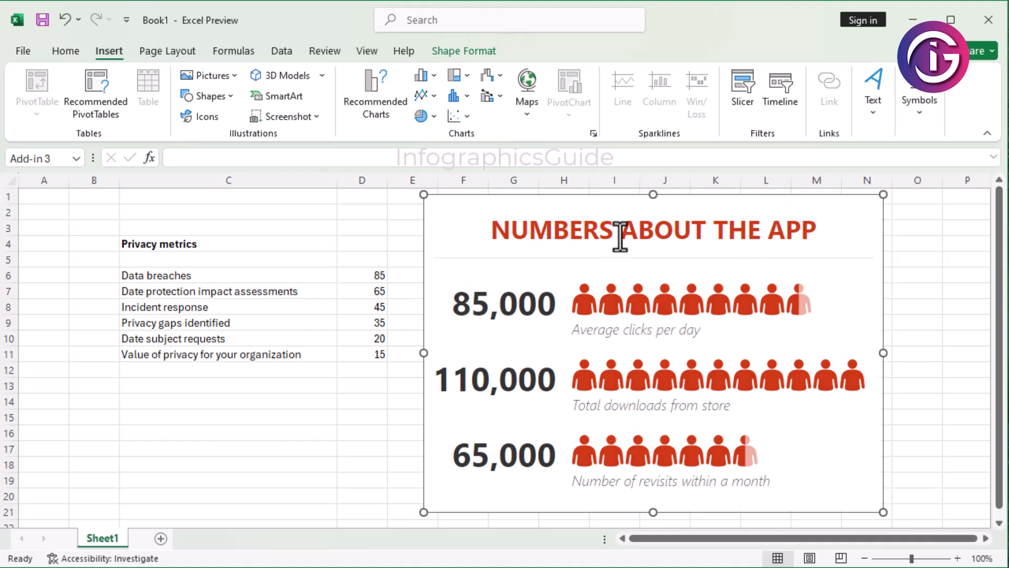
{"action": "left_click", "coordinate": [840, 222]}
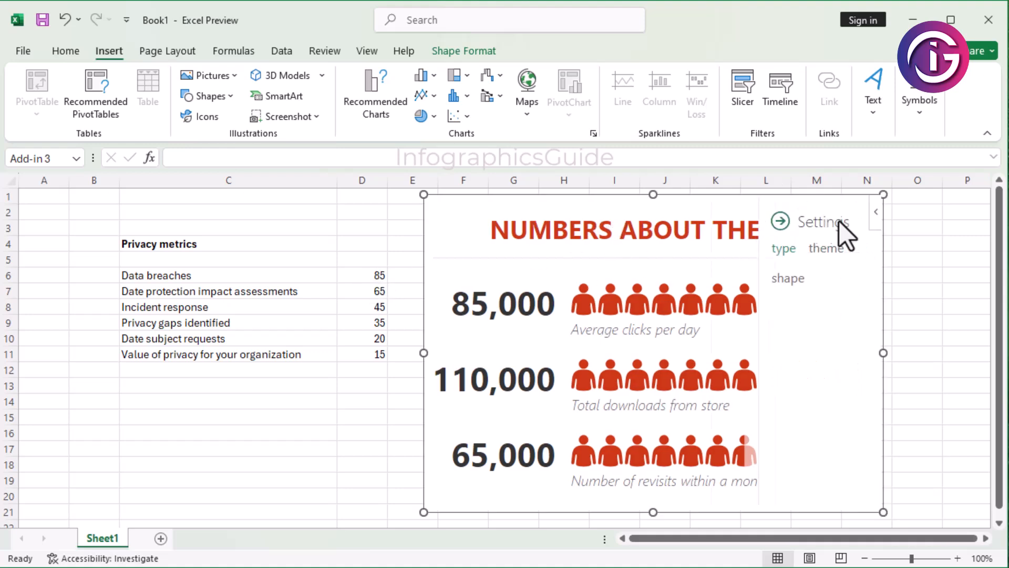
{"action": "left_click", "coordinate": [728, 221]}
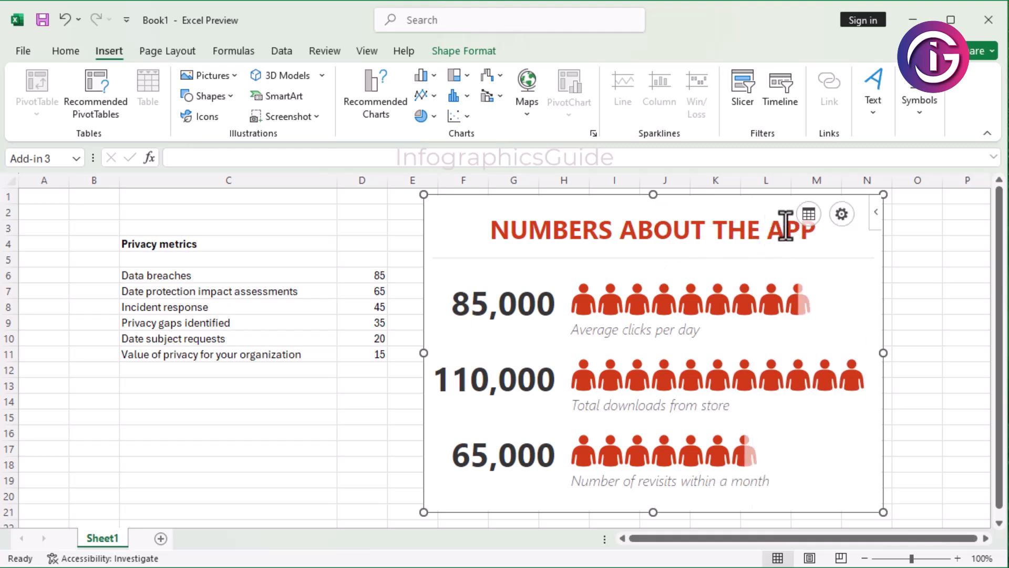
Step: Create the people graph from the data in cells C6:D11
{"action": "left_click", "coordinate": [808, 214]}
{"action": "left_click", "coordinate": [787, 259]}
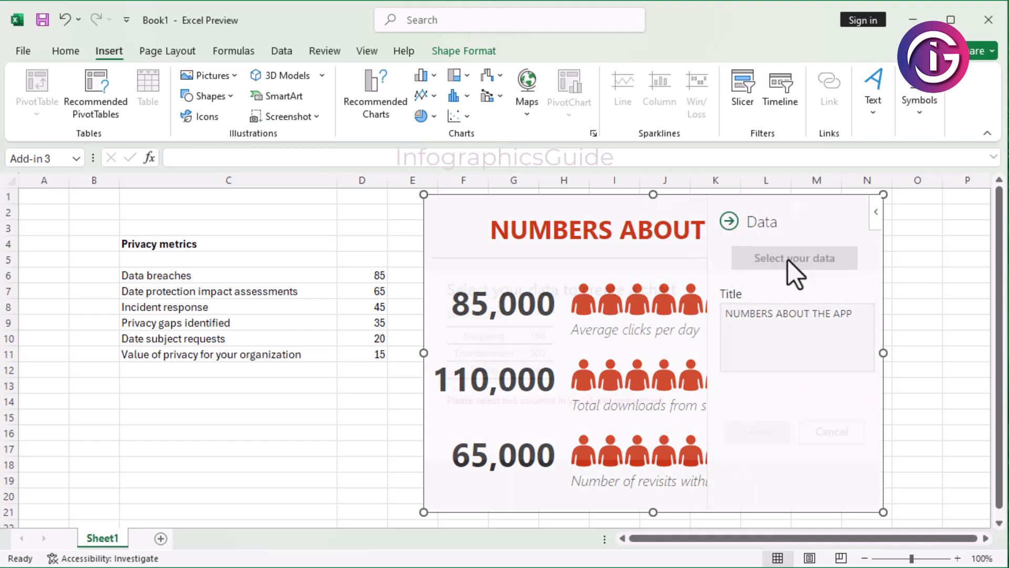
{"action": "left_click_drag", "start_coordinate": [294, 274], "coordinate": [365, 358]}
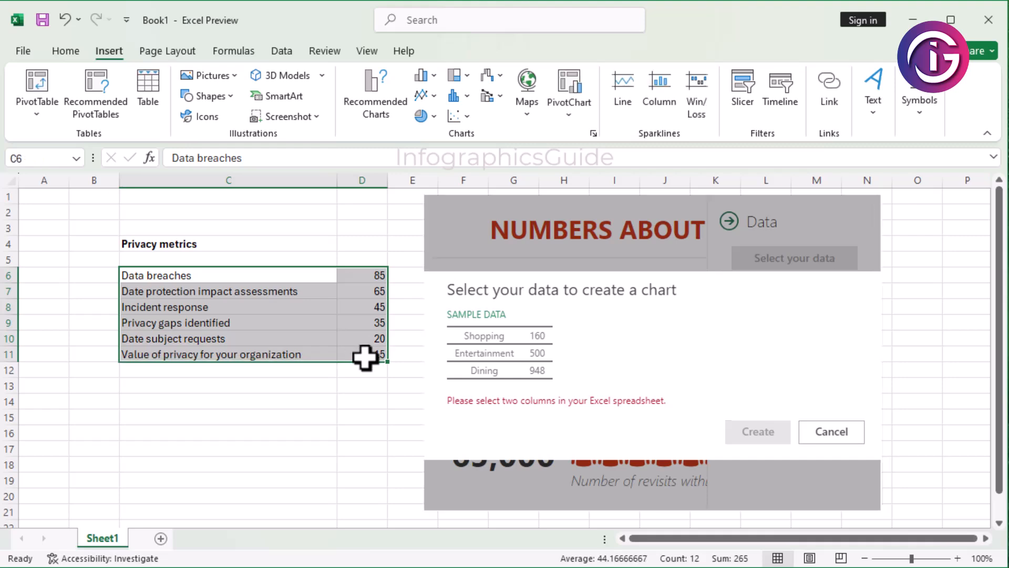
{"action": "left_click", "coordinate": [752, 432]}
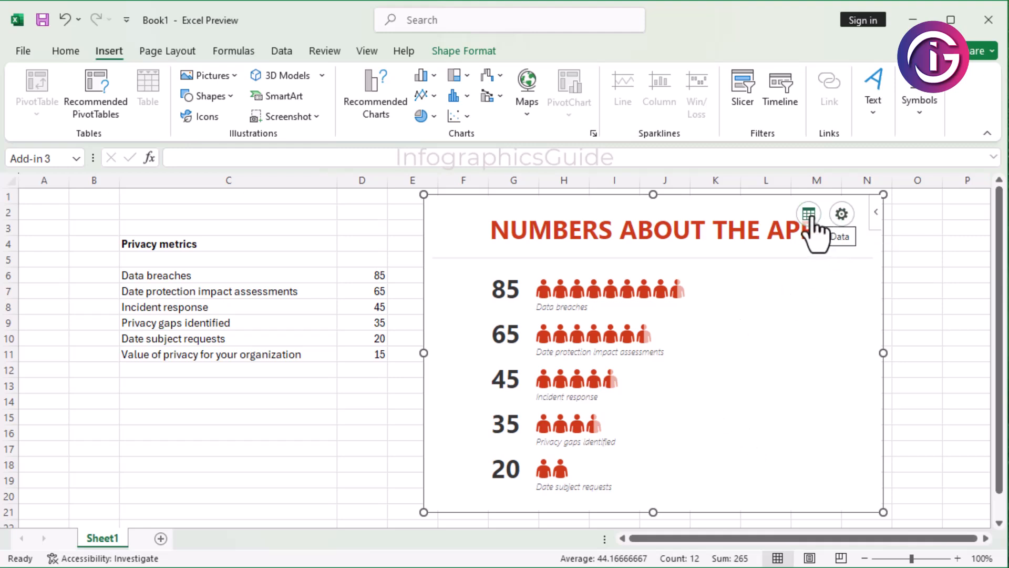
Step: Replace the graph's title with "Privacy metrics", copied from cell C4
{"action": "left_click", "coordinate": [194, 246]}
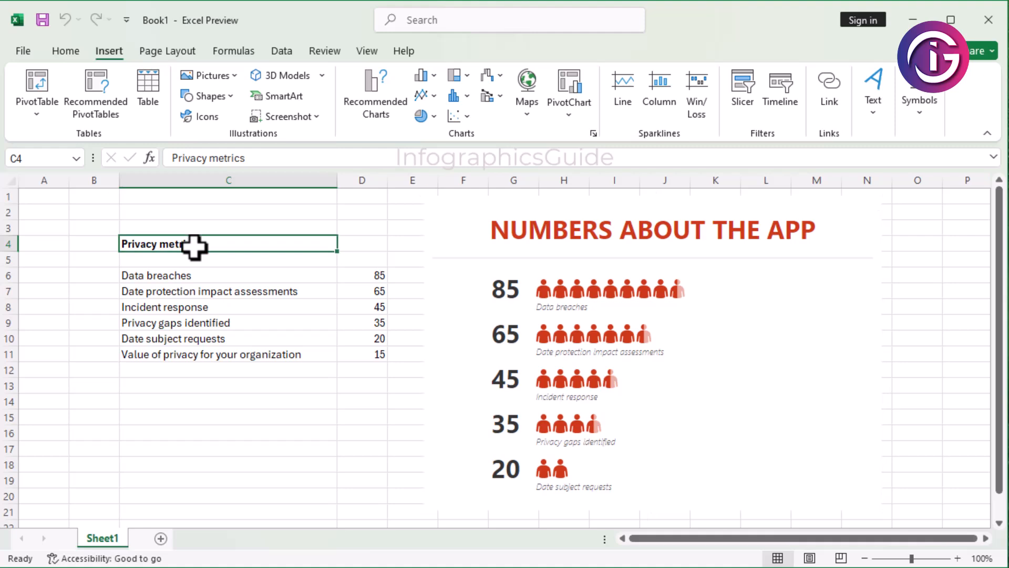
{"action": "key", "text": "ctrl+c"}
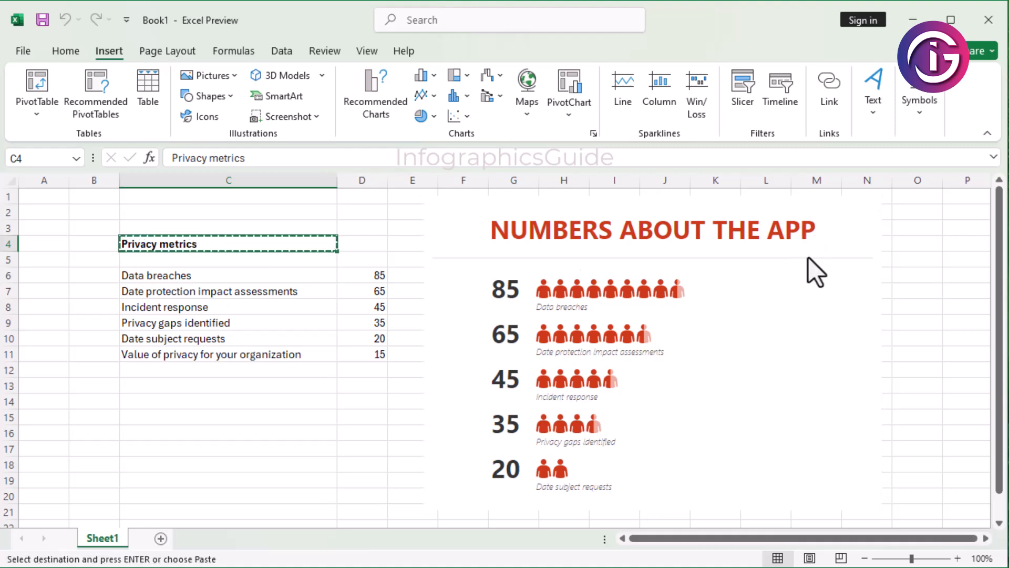
{"action": "left_click", "coordinate": [808, 256]}
{"action": "left_click", "coordinate": [809, 213]}
{"action": "left_click", "coordinate": [776, 314]}
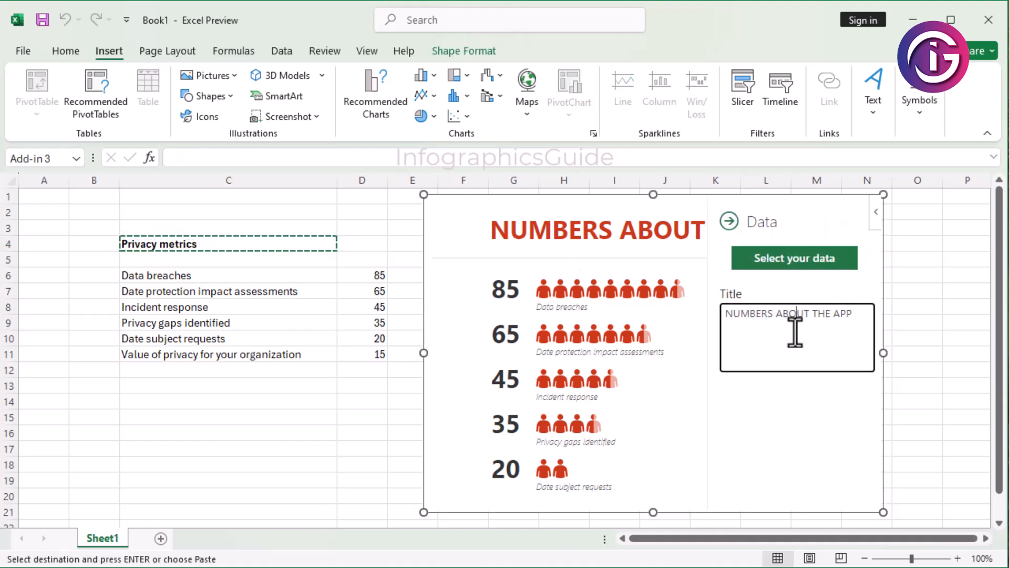
{"action": "key", "text": "ctrl+v"}
{"action": "key", "text": "ctrl+a"}
{"action": "key", "text": "ctrl+v"}
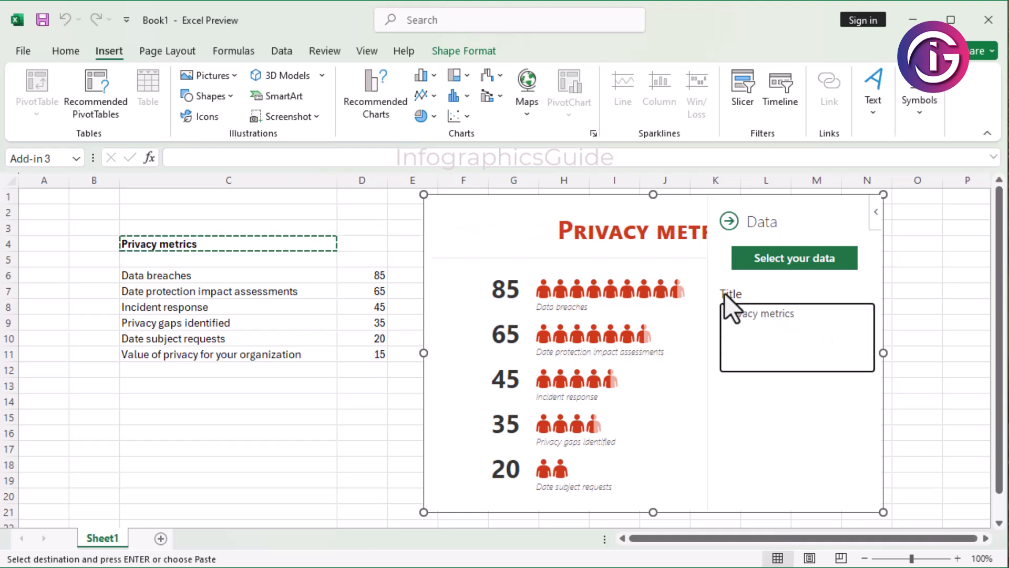
{"action": "key", "text": "BackSpace"}
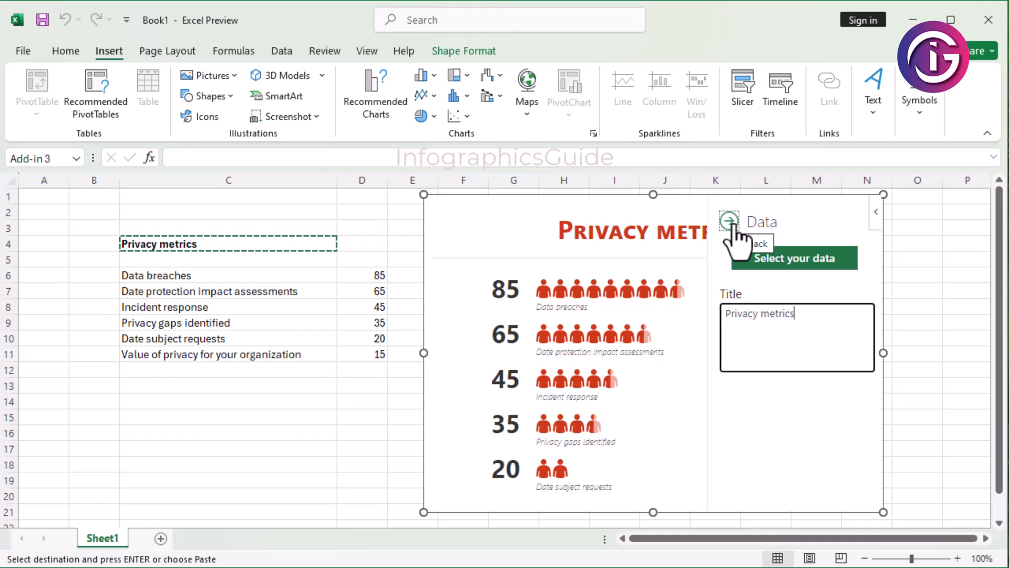
Step: Change the first letter of the graph's title to lowercase so it reads "privacy metrics", and leave the data settings
{"action": "key", "text": "Home"}
{"action": "key", "text": "Delete"}
{"action": "type", "text": "p"}
{"action": "left_click", "coordinate": [730, 223]}
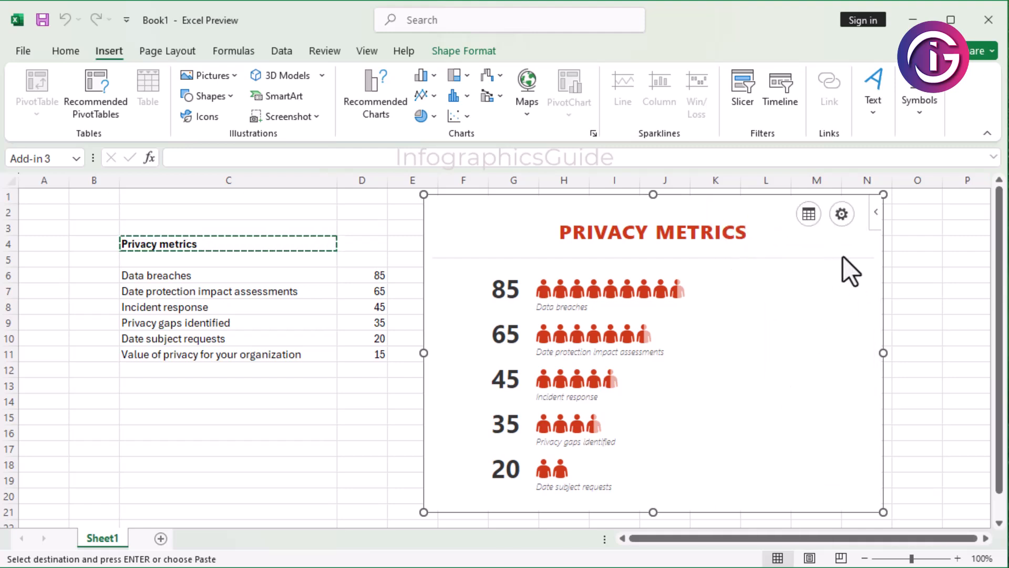
Step: Try the yellow and the blue striped graph types, and switch back to the first type with red figures
{"action": "left_click", "coordinate": [841, 214]}
{"action": "left_click", "coordinate": [809, 351]}
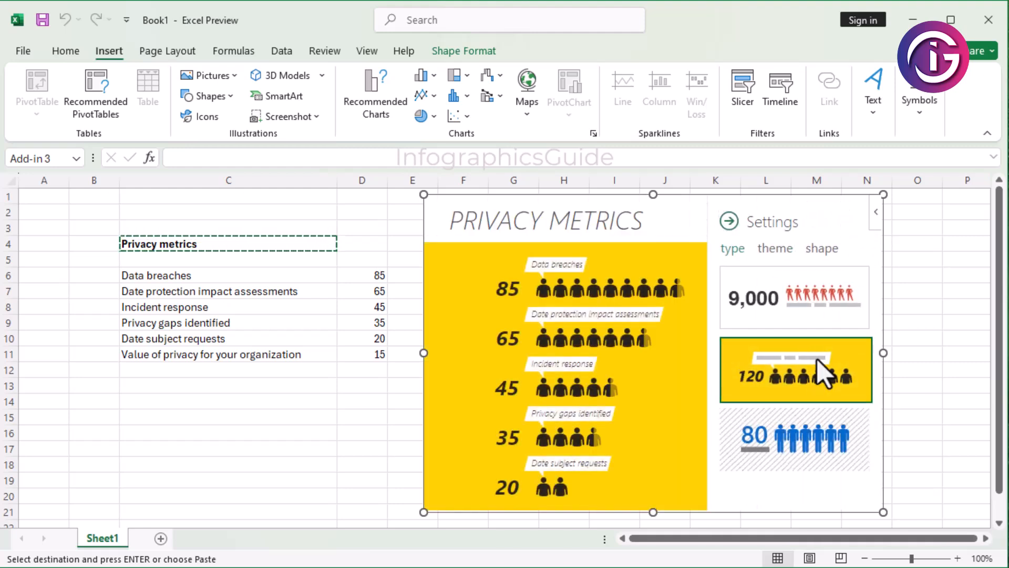
{"action": "left_click", "coordinate": [808, 446]}
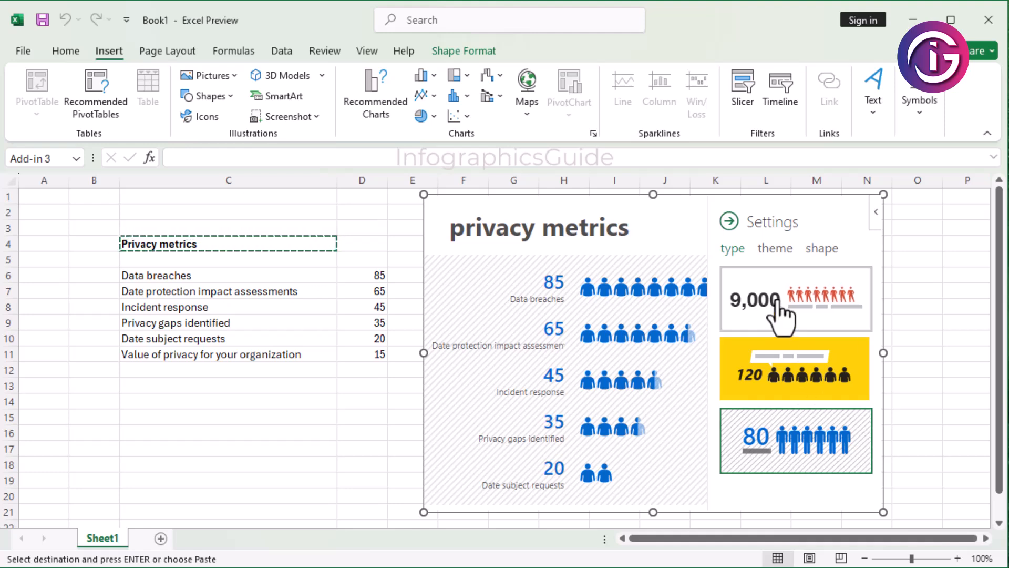
{"action": "left_click", "coordinate": [786, 347]}
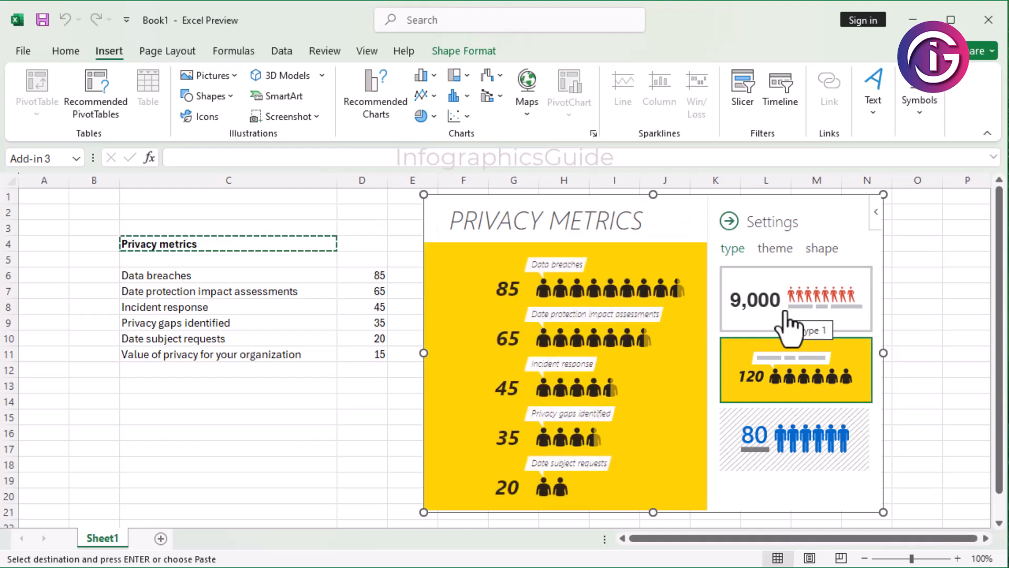
{"action": "left_click", "coordinate": [785, 311]}
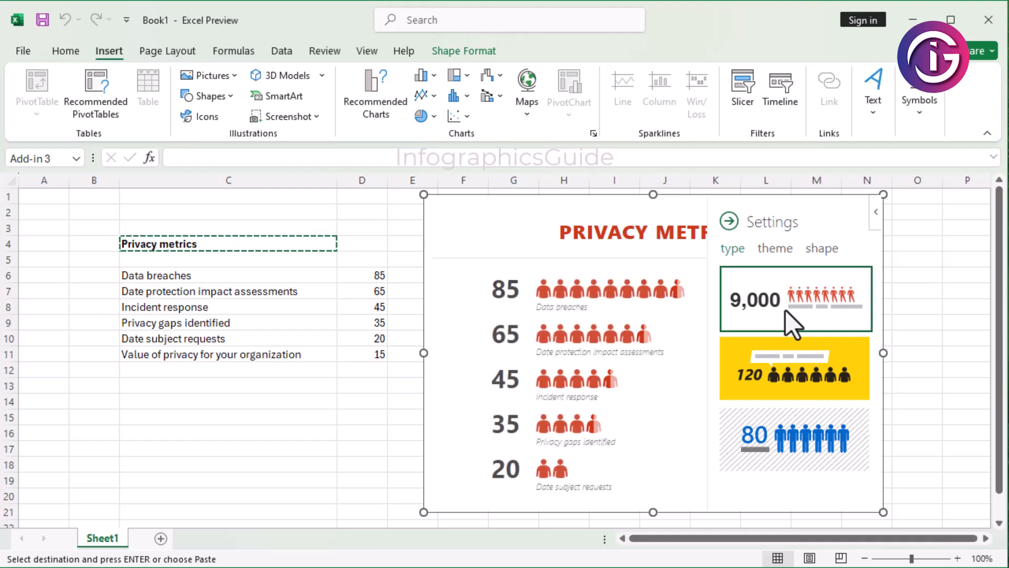
Step: Try the standing man as the graph's shape, and set the shape to the smiling head-and-shoulders figure
{"action": "left_click", "coordinate": [785, 252]}
{"action": "left_click", "coordinate": [822, 251]}
{"action": "left_click", "coordinate": [778, 250]}
{"action": "left_click", "coordinate": [822, 249]}
{"action": "left_click", "coordinate": [843, 283]}
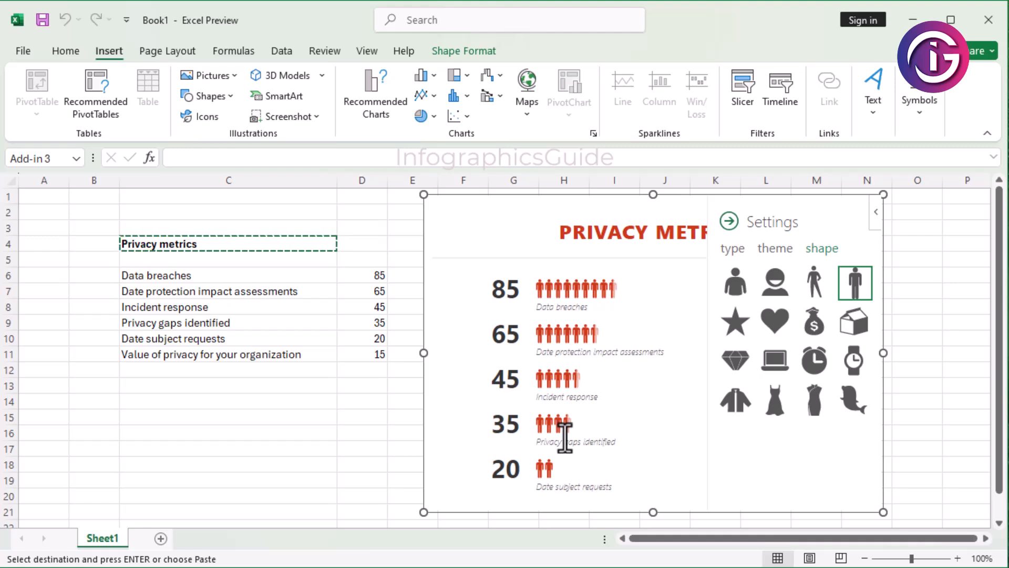
{"action": "left_click", "coordinate": [782, 284]}
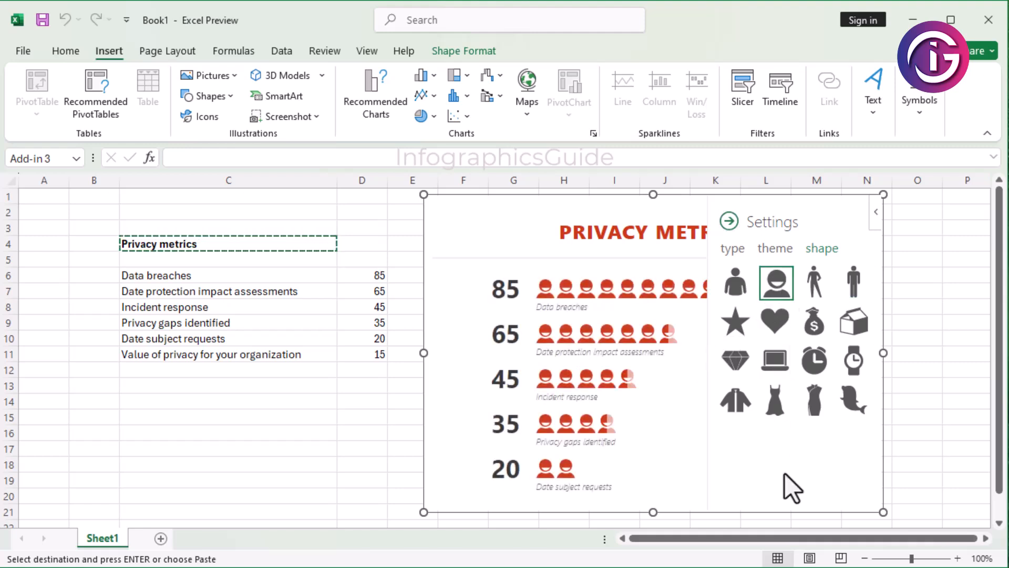
Step: Set the graph type to the third one, with blue figures on a striped background
{"action": "left_click", "coordinate": [732, 248]}
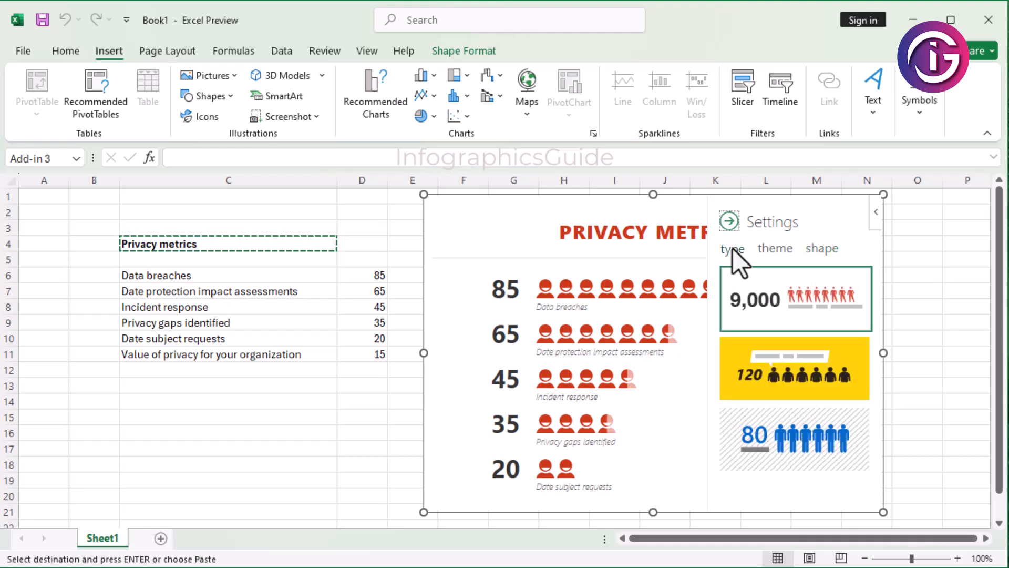
{"action": "left_click", "coordinate": [796, 451]}
{"action": "left_click", "coordinate": [804, 377]}
{"action": "left_click", "coordinate": [793, 439]}
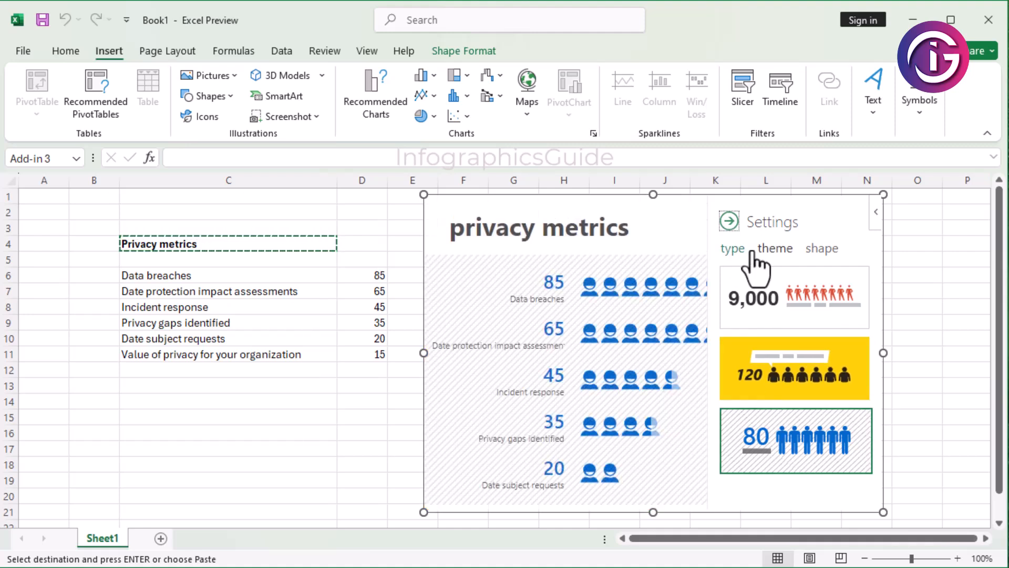
Step: Set the graph's theme to light-blue figures on a plain dark grey background, and leave the settings
{"action": "left_click", "coordinate": [774, 255]}
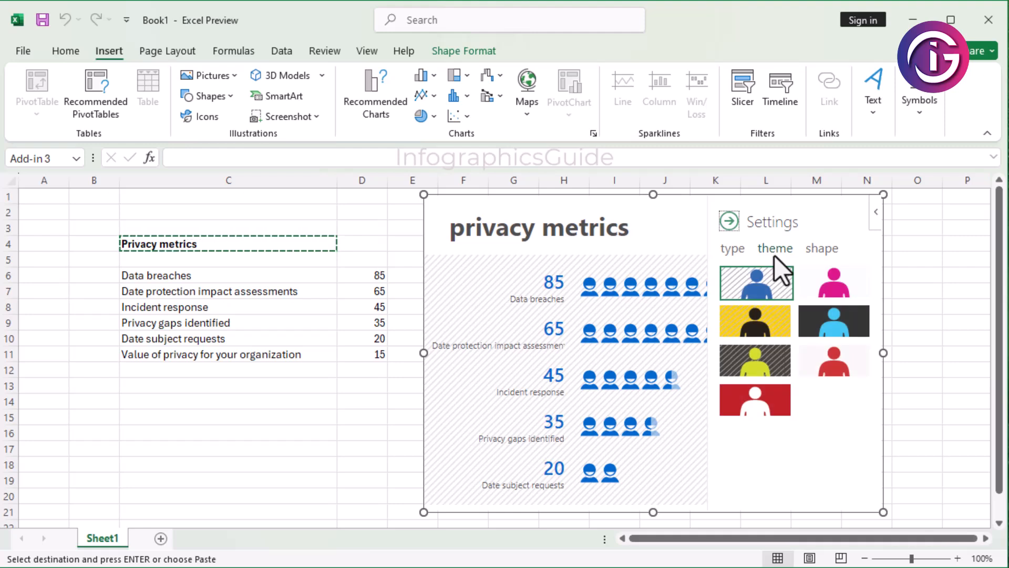
{"action": "left_click", "coordinate": [842, 322]}
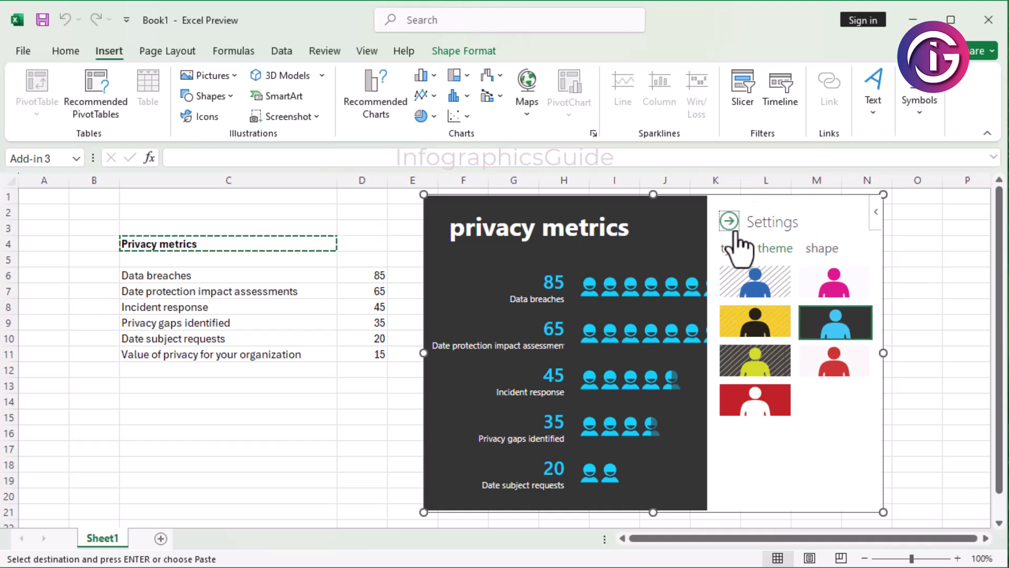
{"action": "left_click", "coordinate": [735, 229]}
Step: Append "(in %)" to the graph's title so it reads "privacy metrics (in %)", and leave the data settings
{"action": "left_click", "coordinate": [807, 216]}
{"action": "left_click", "coordinate": [820, 316]}
{"action": "type", "text": "("}
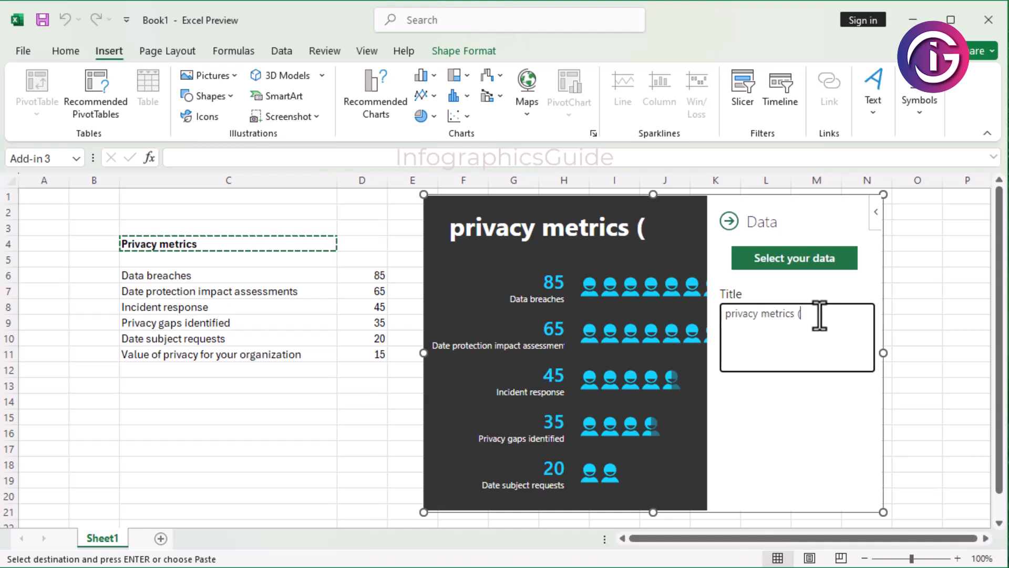
{"action": "type", "text": "in %)"}
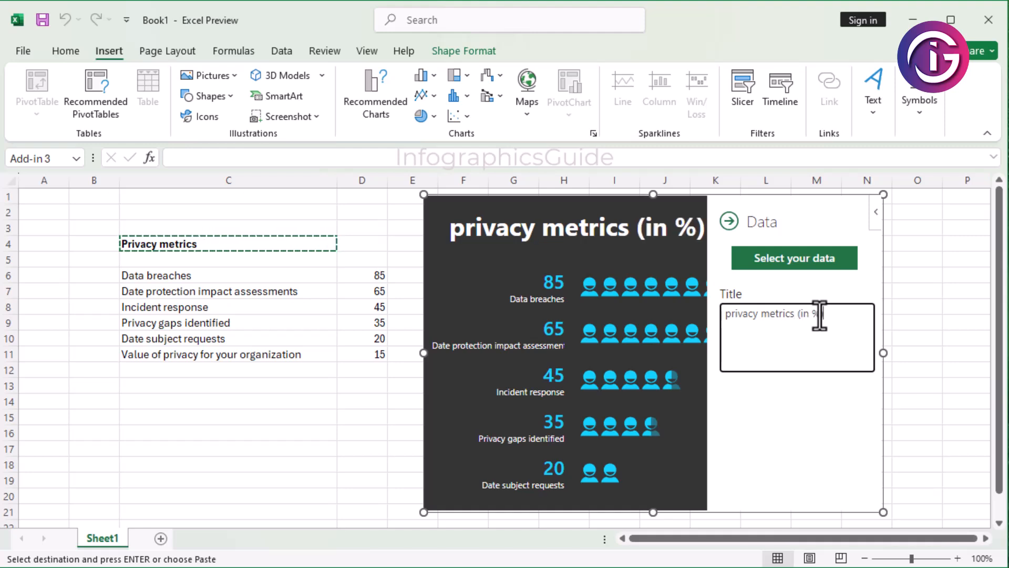
{"action": "key", "text": "Tab"}
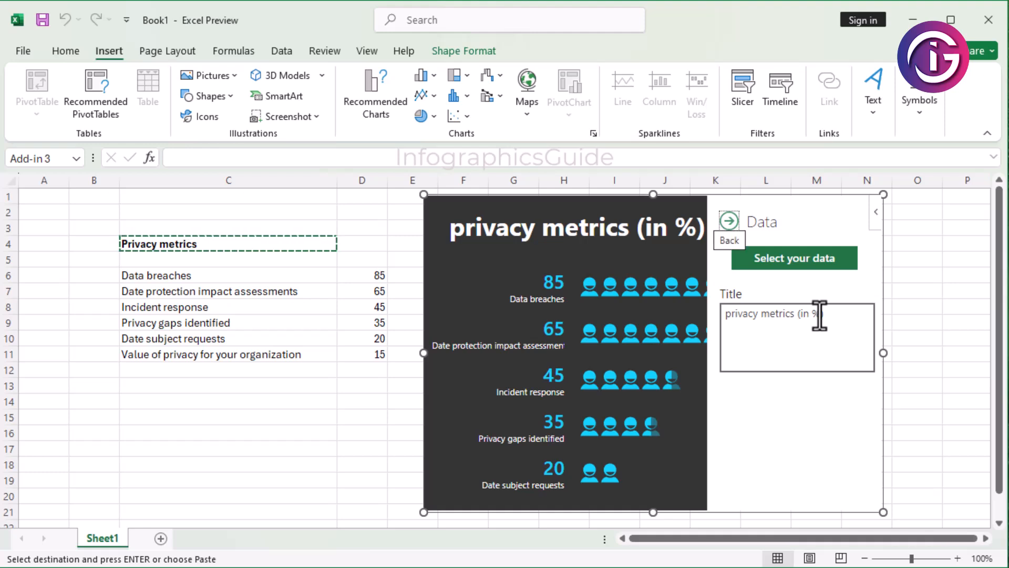
{"action": "left_click", "coordinate": [730, 220]}
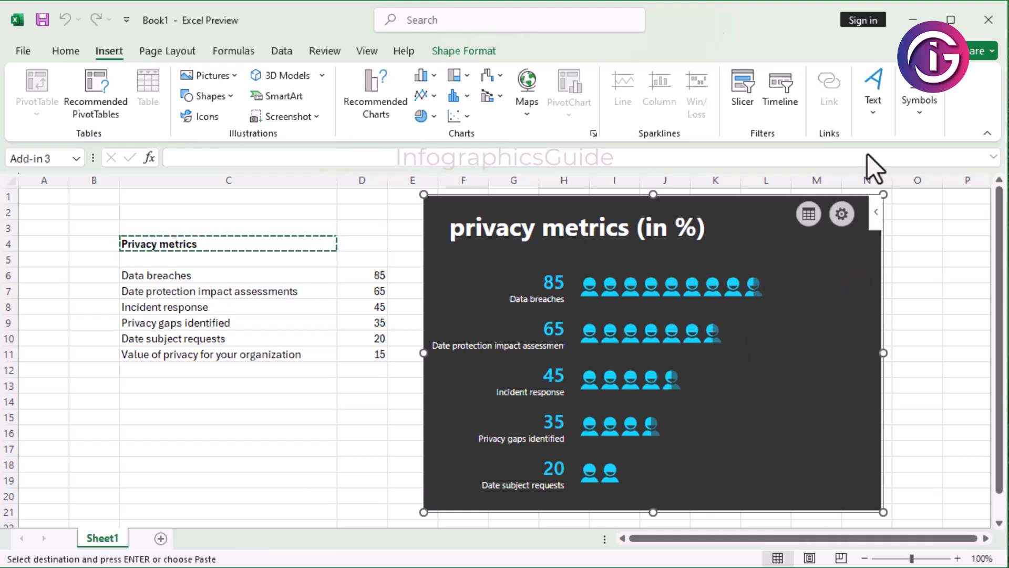
Step: Check the title text in the graph's data settings, then leave them and deselect the graph
{"action": "left_click", "coordinate": [810, 214]}
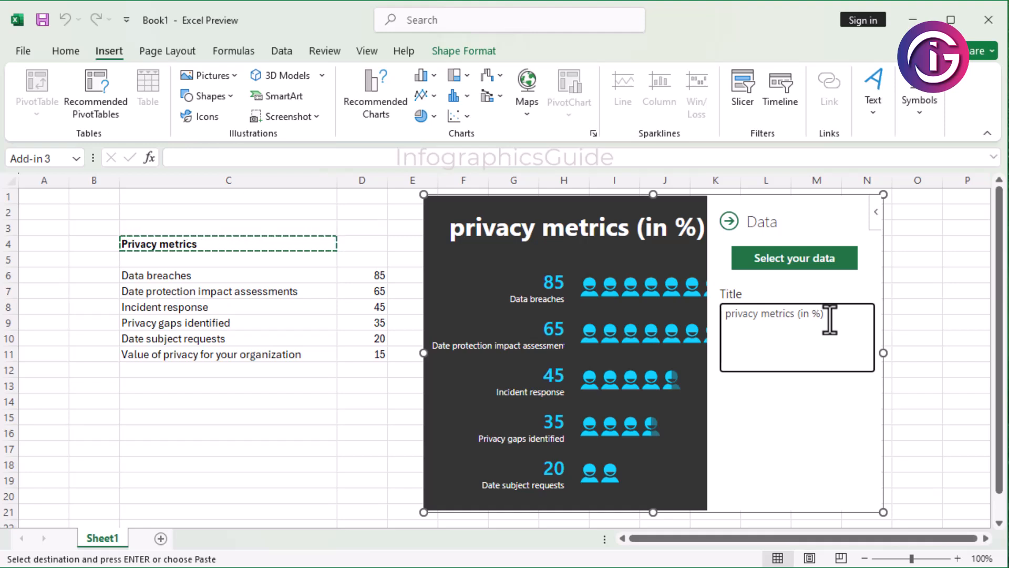
{"action": "left_click_drag", "start_coordinate": [813, 317], "coordinate": [802, 314]}
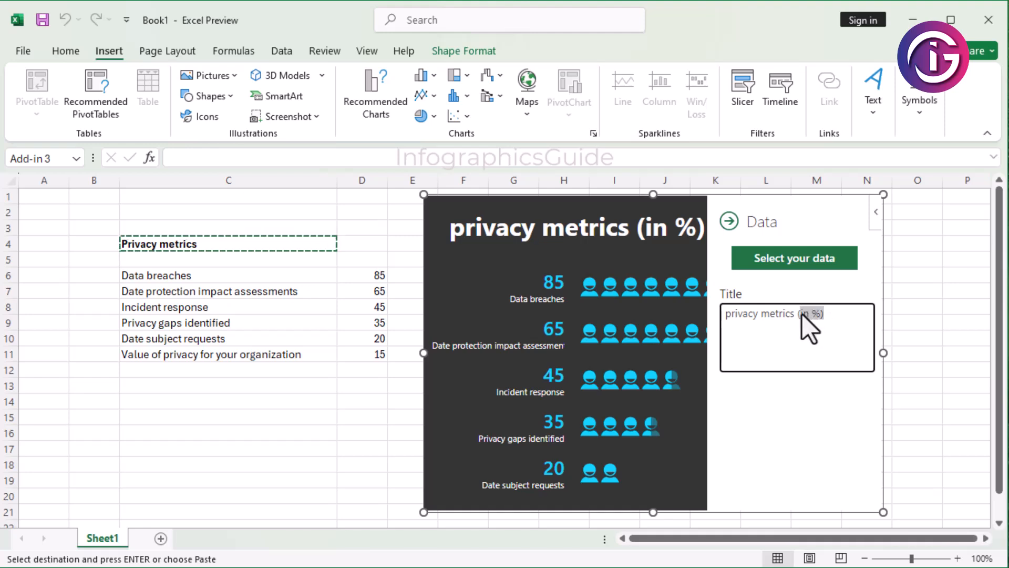
{"action": "left_click", "coordinate": [729, 221]}
{"action": "left_click", "coordinate": [955, 341]}
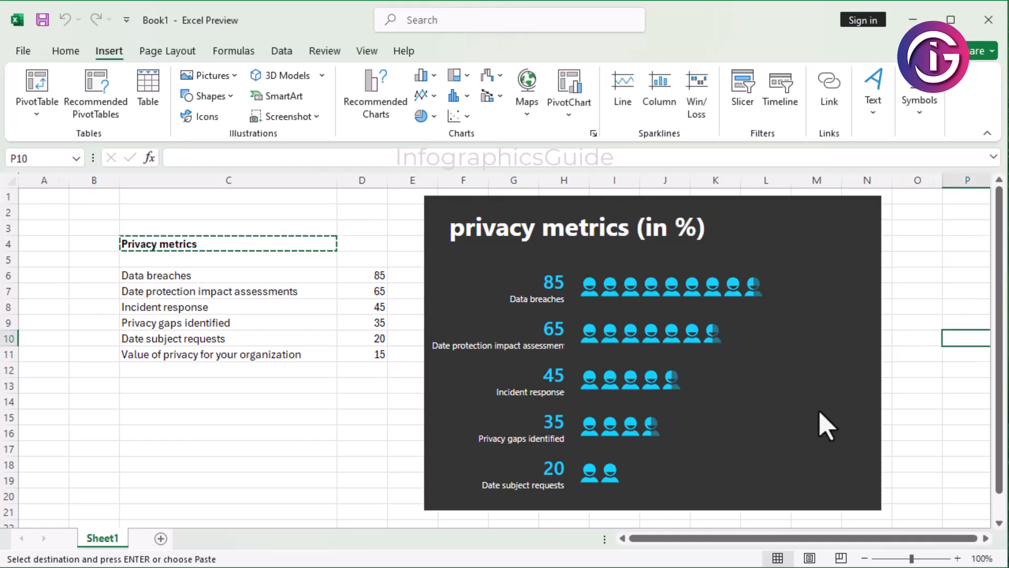
{"action": "scroll", "coordinate": [827, 421], "scroll_direction": "up", "scroll_amount": 1, "text": "ctrl"}
{"action": "scroll", "coordinate": [654, 400], "scroll_direction": "down", "scroll_amount": 1}
{"action": "scroll", "coordinate": [646, 405], "scroll_direction": "up", "scroll_amount": 1}
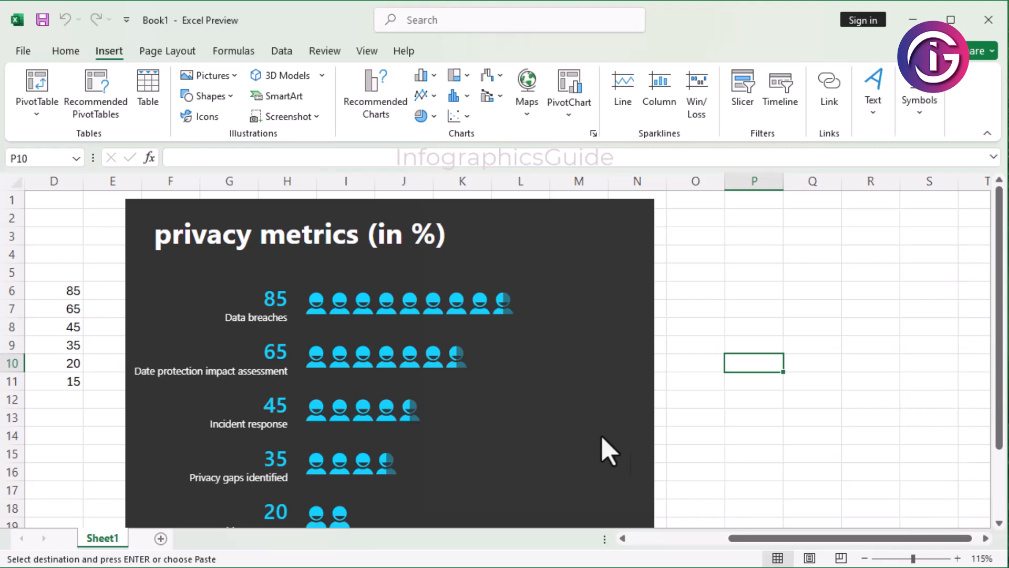
{"action": "scroll", "coordinate": [620, 457], "scroll_direction": "down", "scroll_amount": 1, "text": "ctrl"}
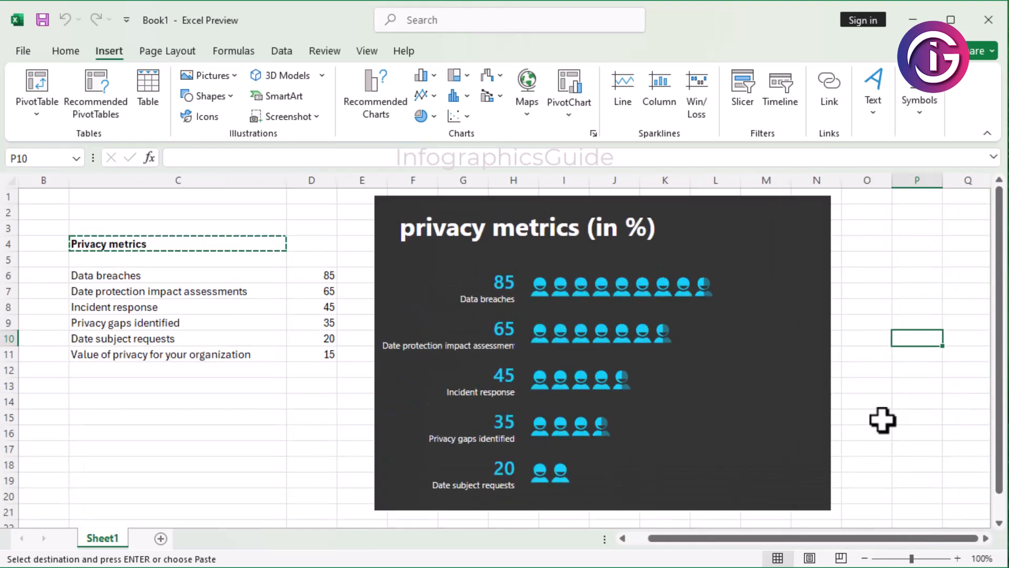